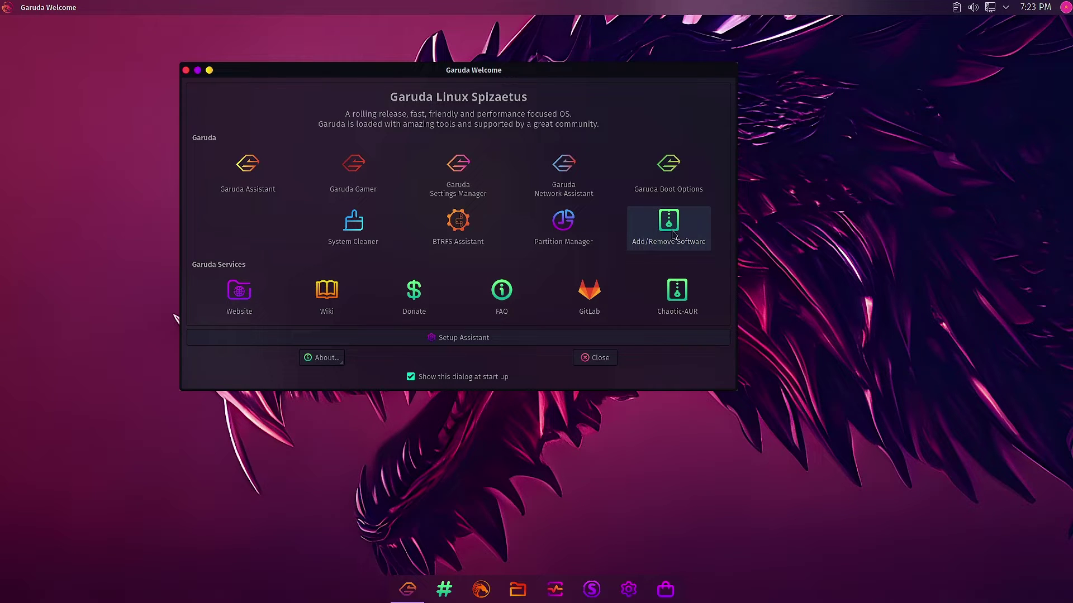
# Close the Garuda Welcome window
pyautogui.click(672, 234)
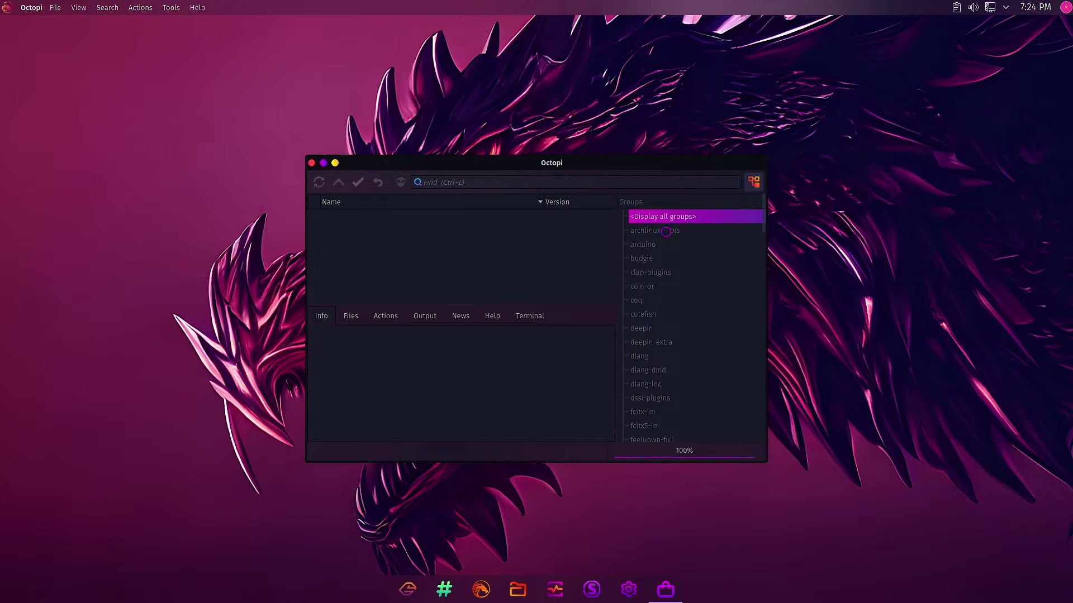
# Browse the archlinux-tools, arduino, budgie, clap-plugins and cutefish package groups in turn
pyautogui.click(680, 231)
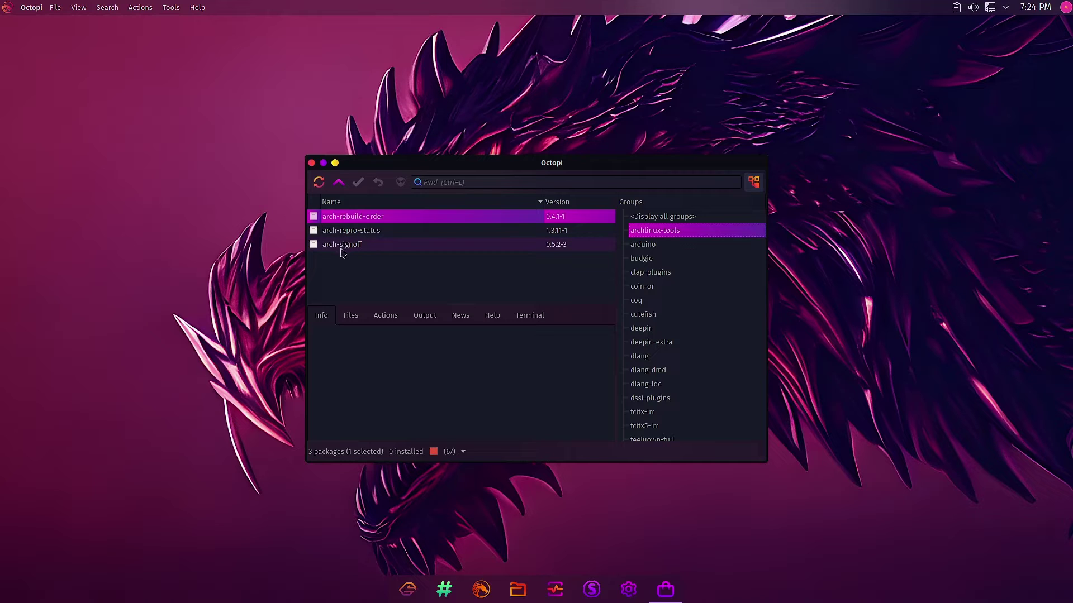
pyautogui.click(651, 248)
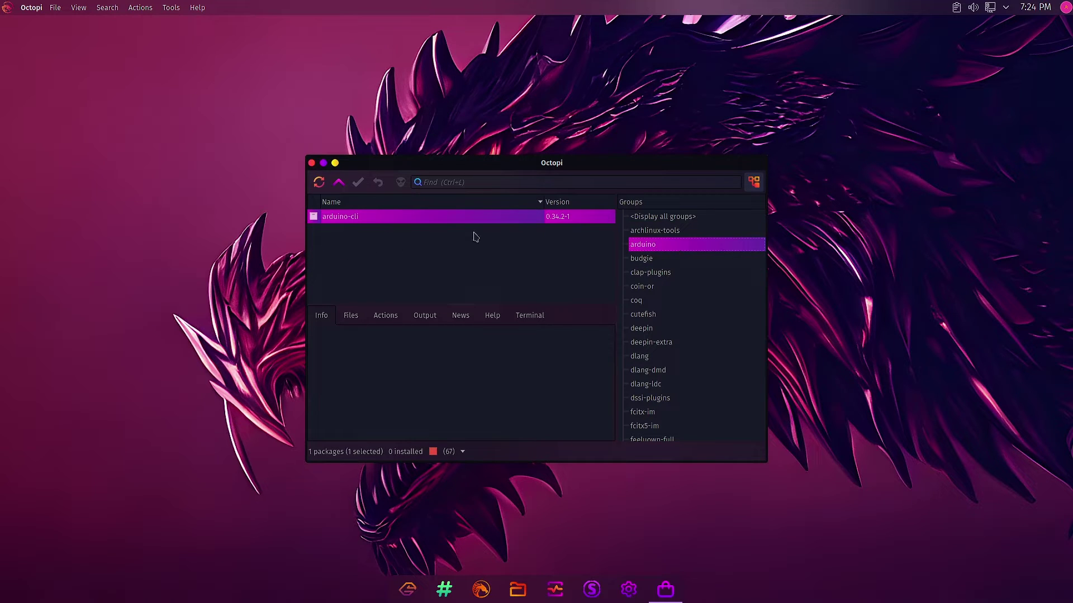
pyautogui.click(644, 262)
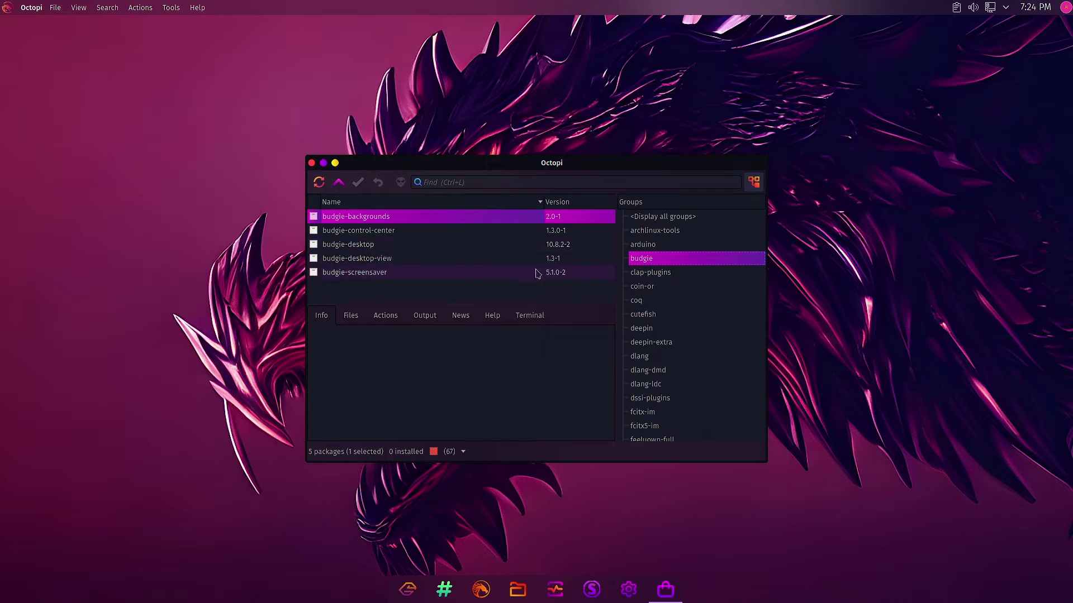
pyautogui.click(641, 275)
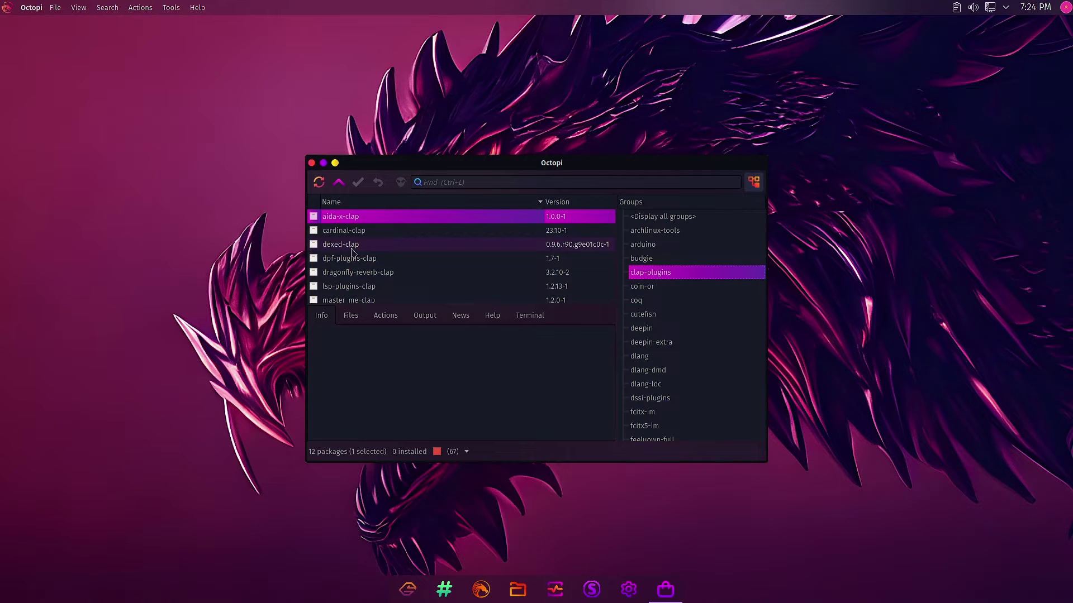
pyautogui.click(648, 315)
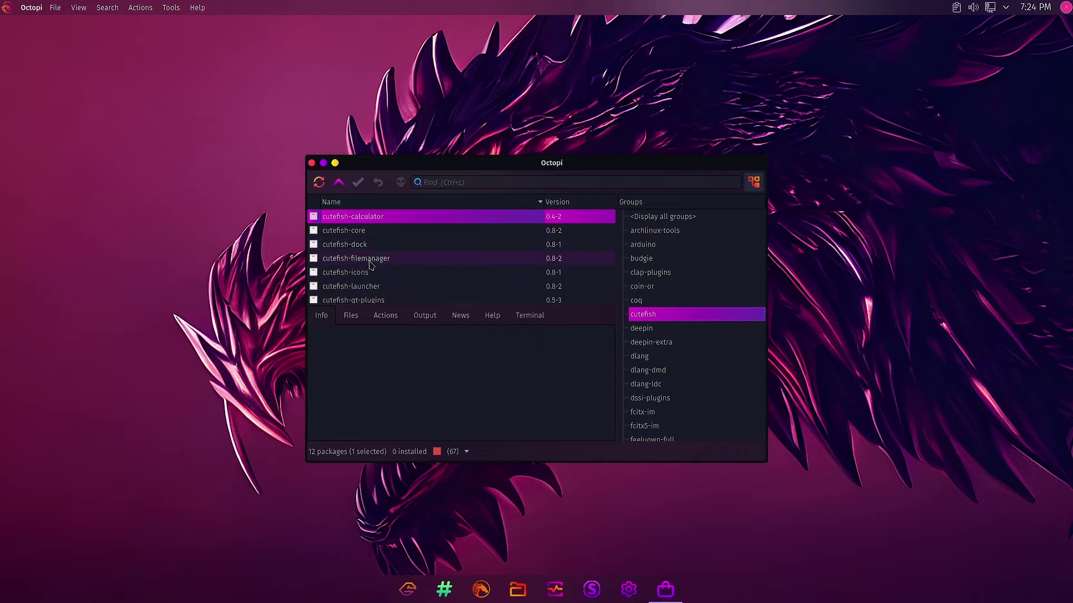
# Select the deepin group and scroll through its 40 packages
pyautogui.scroll(-2, 370, 265)
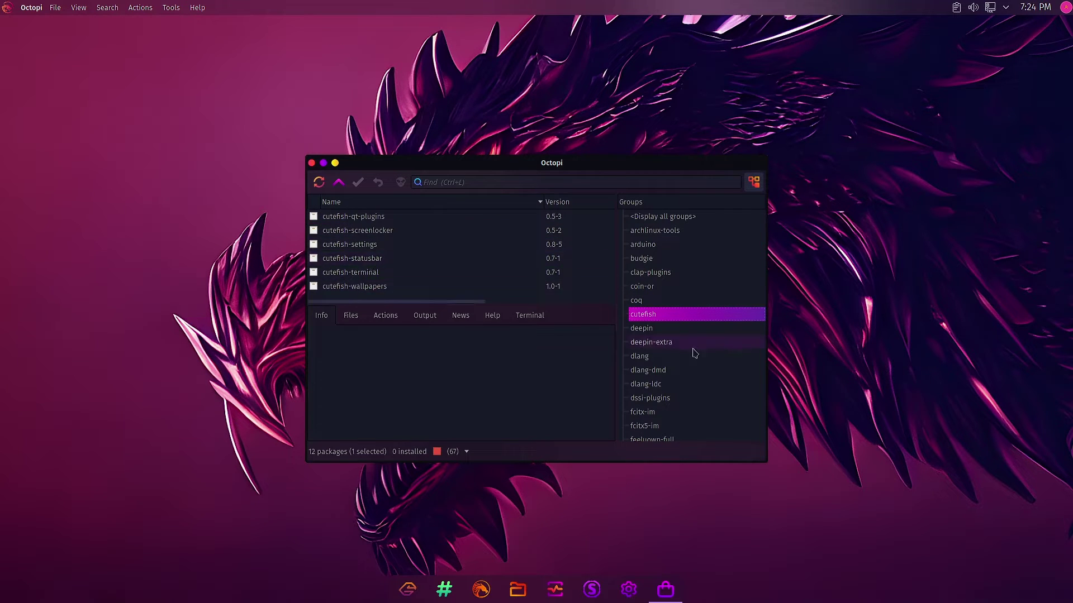
pyautogui.click(643, 329)
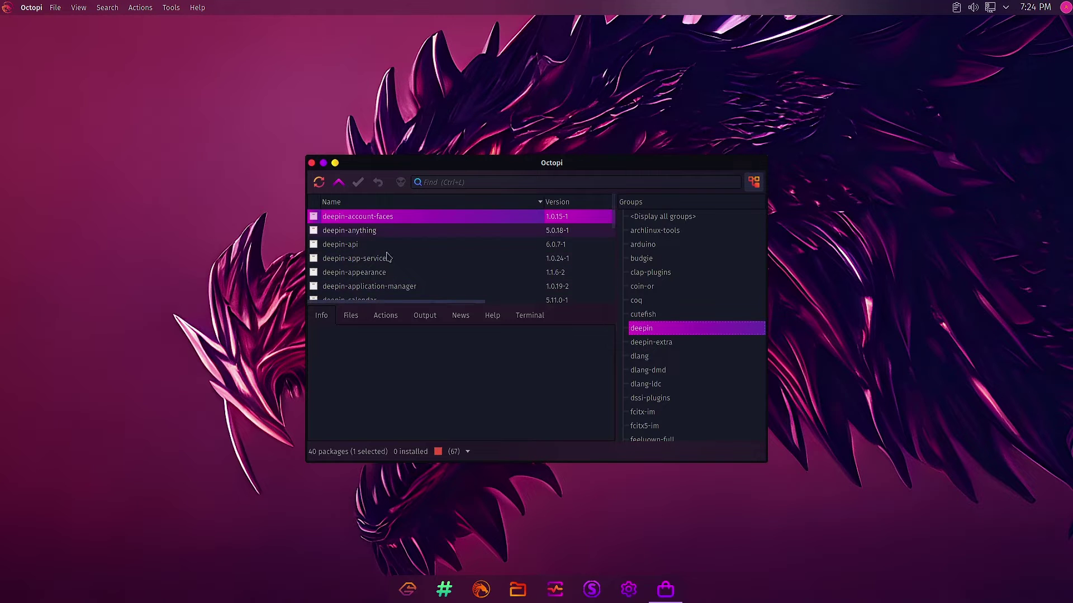
pyautogui.scroll(-5, 389, 258)
pyautogui.scroll(-3, 724, 329)
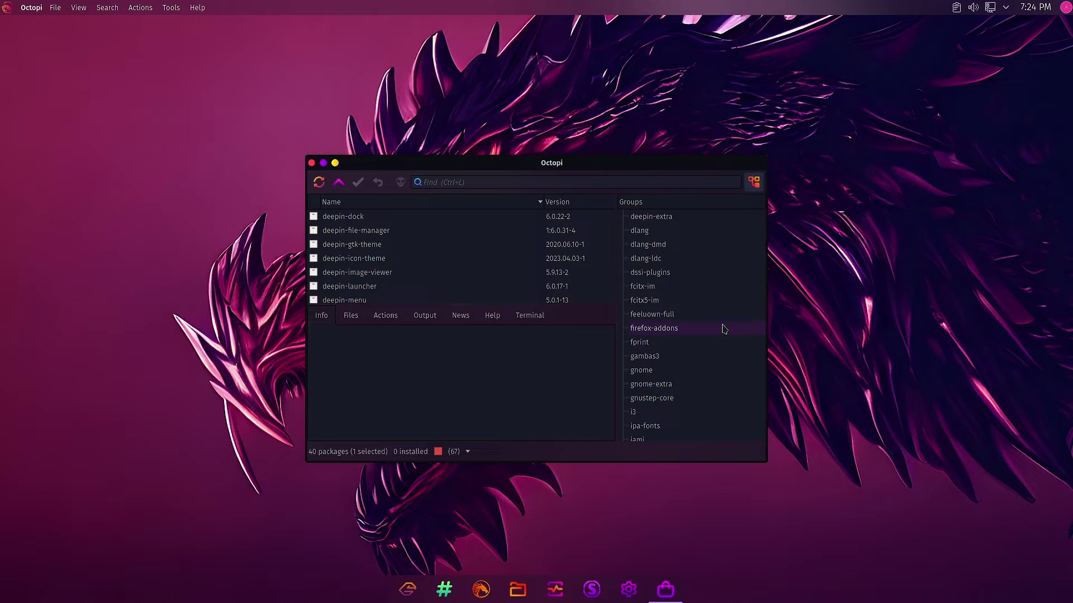
pyautogui.scroll(-3, 724, 329)
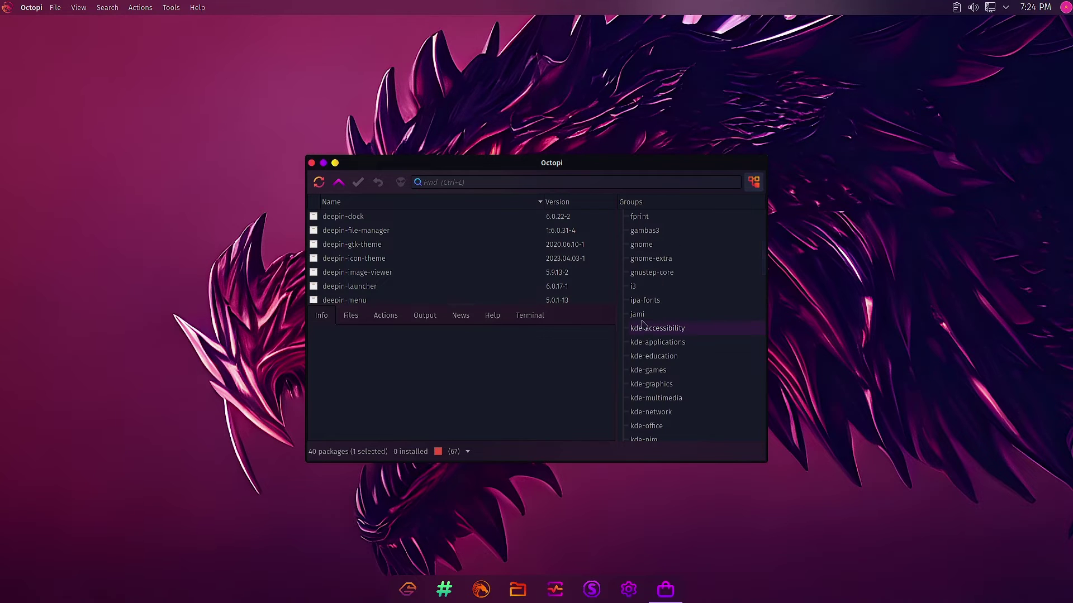
# Search the deepin group for 'deepin' and scroll through the matches
pyautogui.click(434, 183)
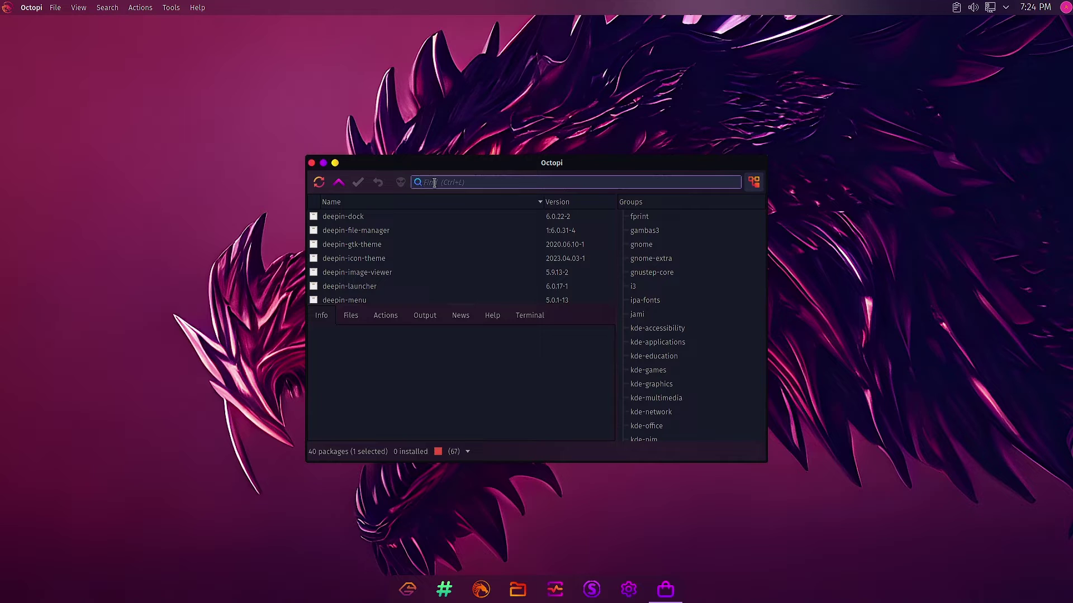
pyautogui.write('deepin manage')
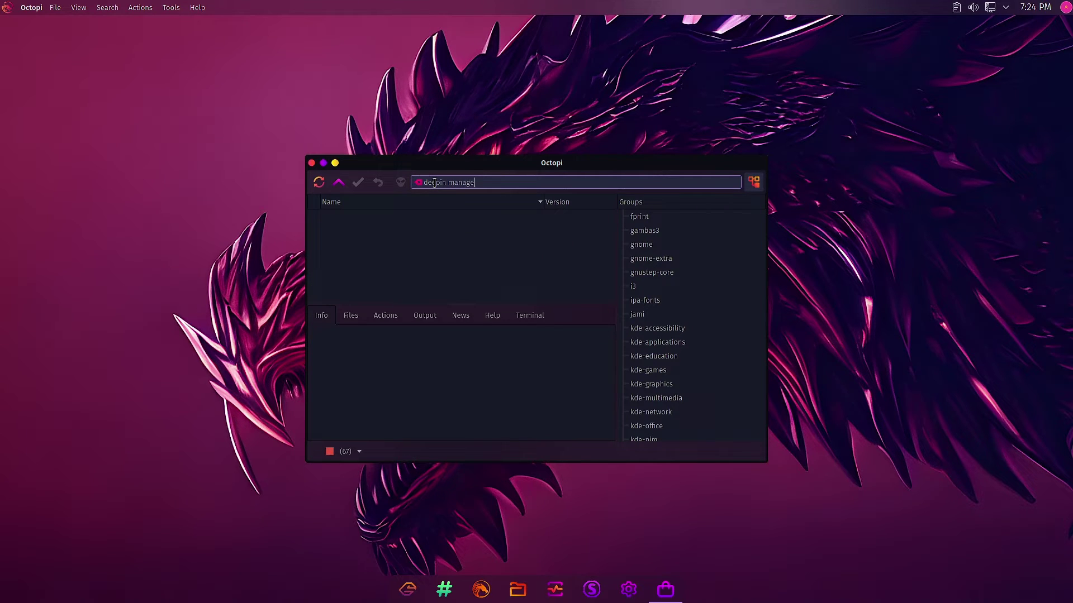
pyautogui.press('BackSpace')
pyautogui.press('BackSpace')
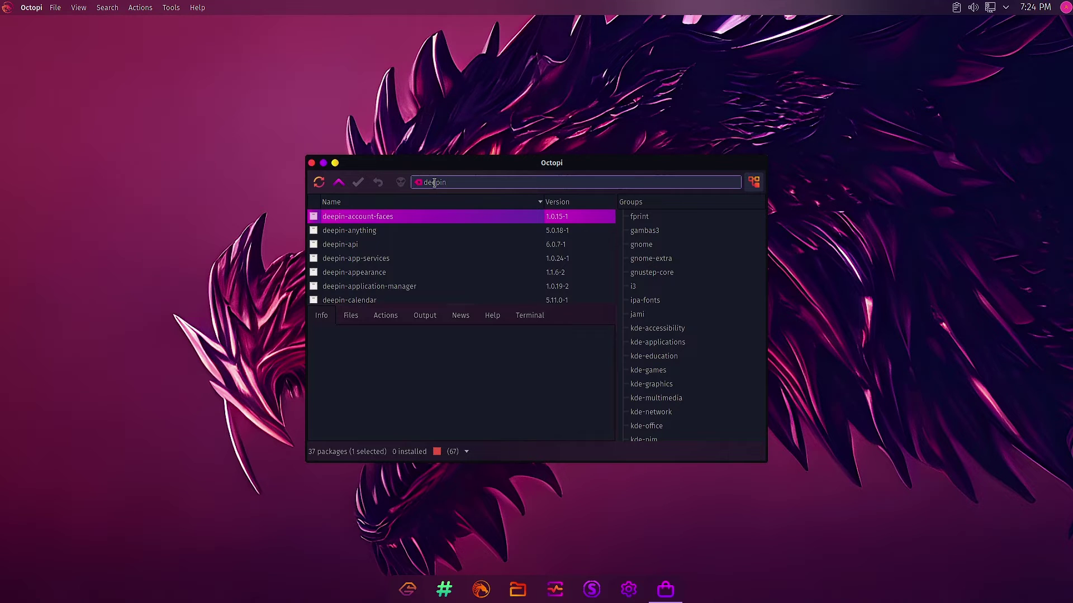
pyautogui.scroll(-5, 398, 266)
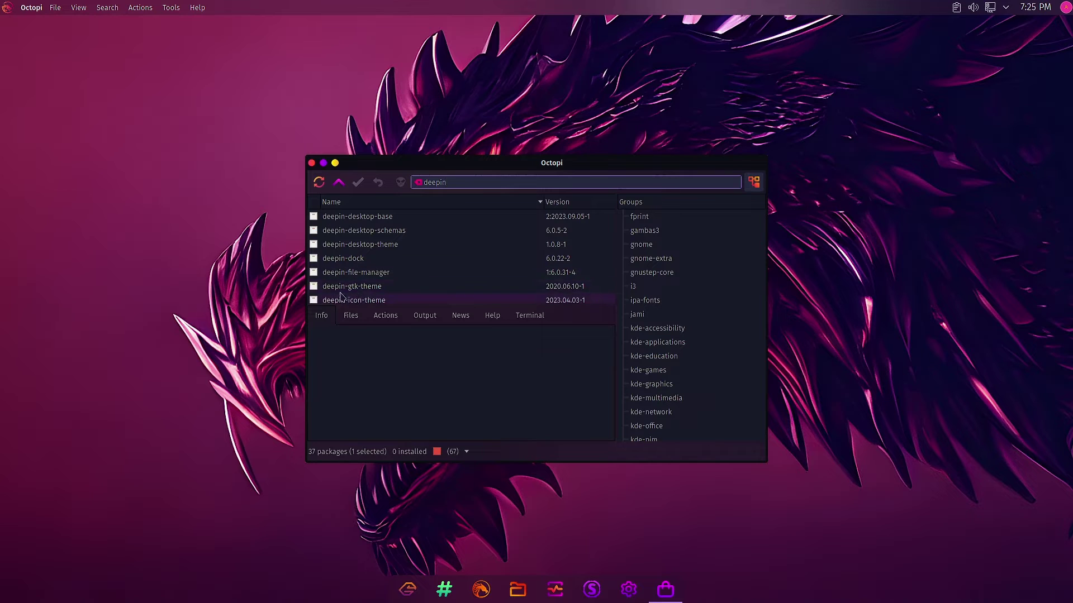
pyautogui.scroll(-1, 357, 295)
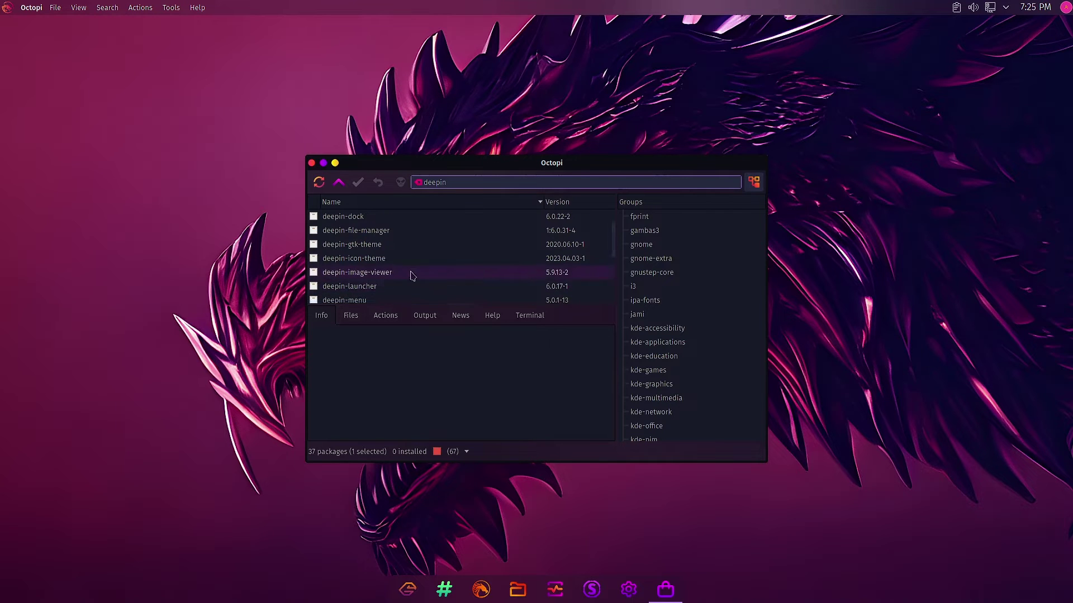
pyautogui.scroll(5, 397, 285)
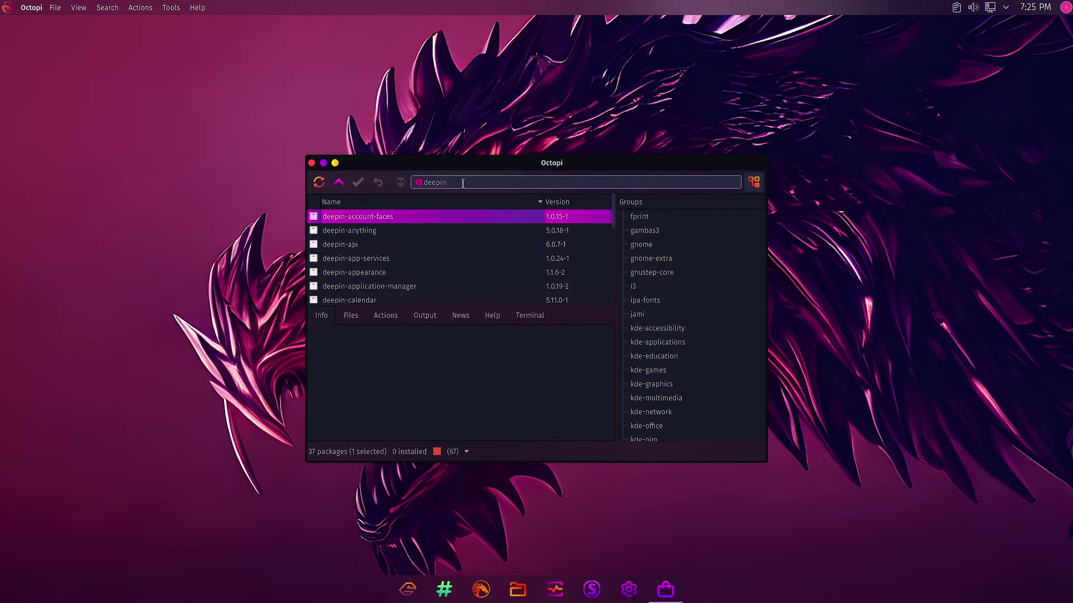
# Search for 'vst', then 'carla', both finding nothing, and clear the Find box
pyautogui.press('BackSpace')
pyautogui.press('BackSpace')
pyautogui.press('BackSpace')
pyautogui.press('BackSpace')
pyautogui.press('BackSpace')
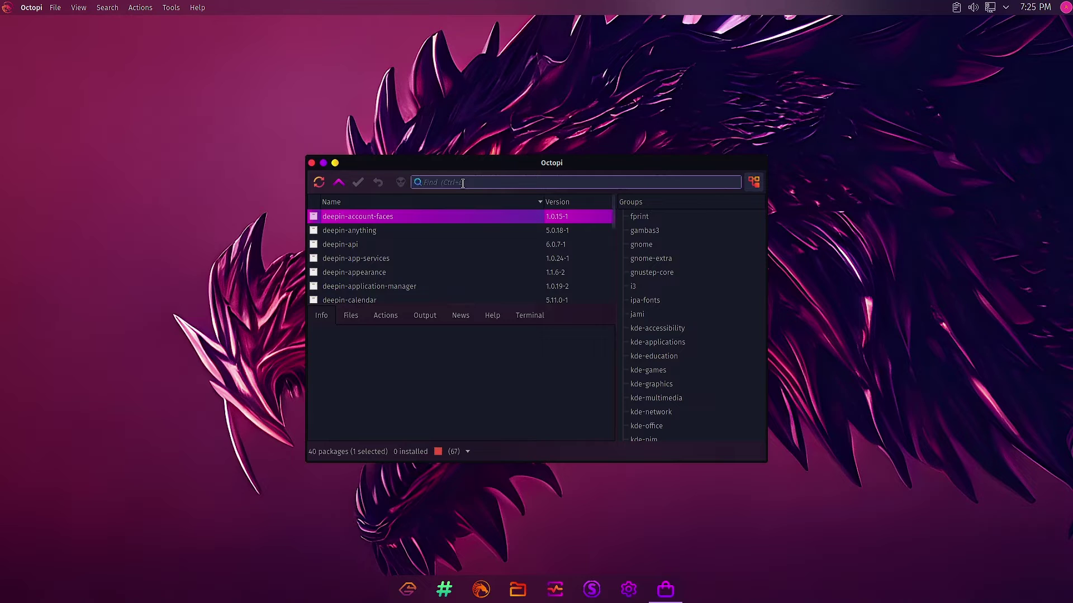
pyautogui.write('vst')
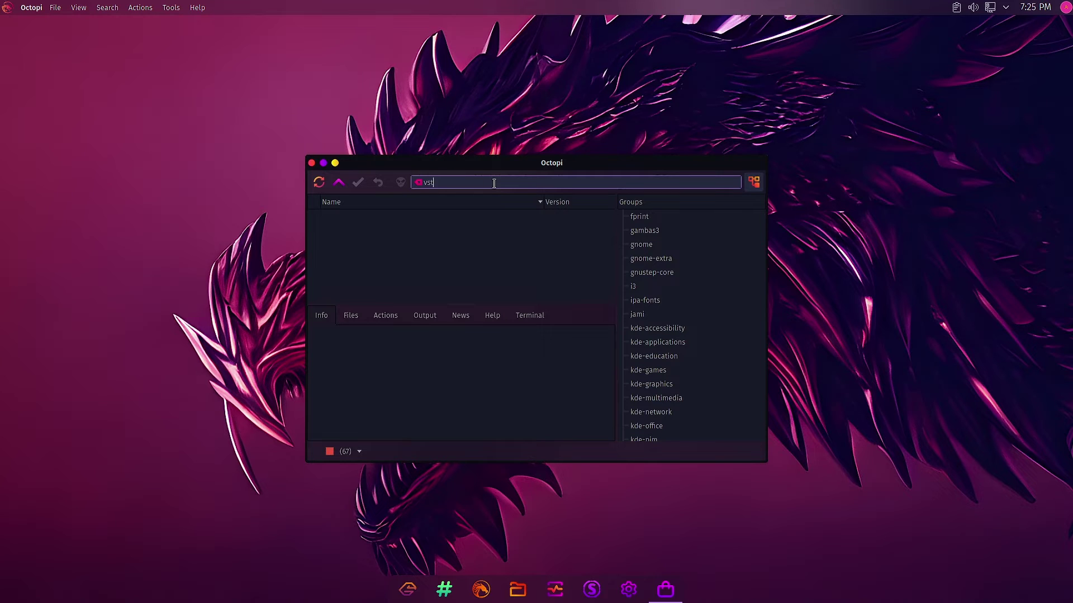
pyautogui.press('BackSpace')
pyautogui.press('BackSpace')
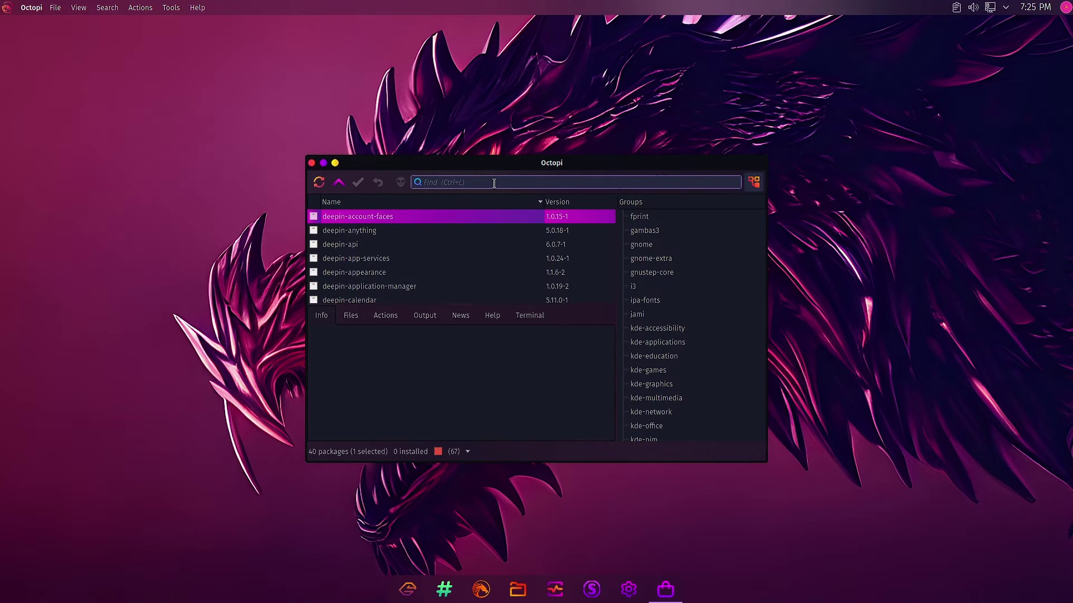
pyautogui.write('carla')
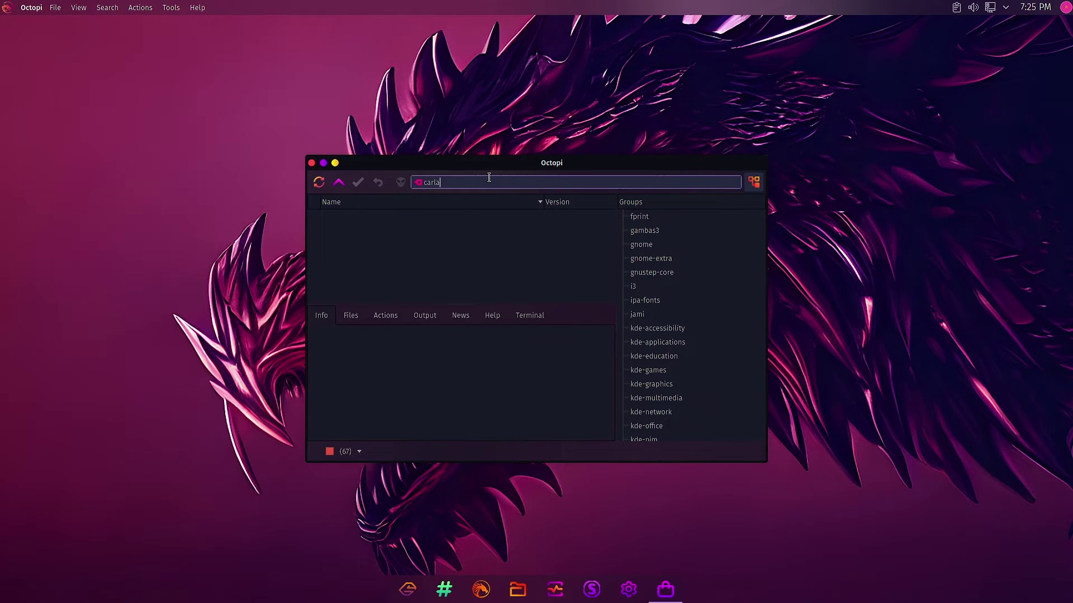
pyautogui.click(418, 182)
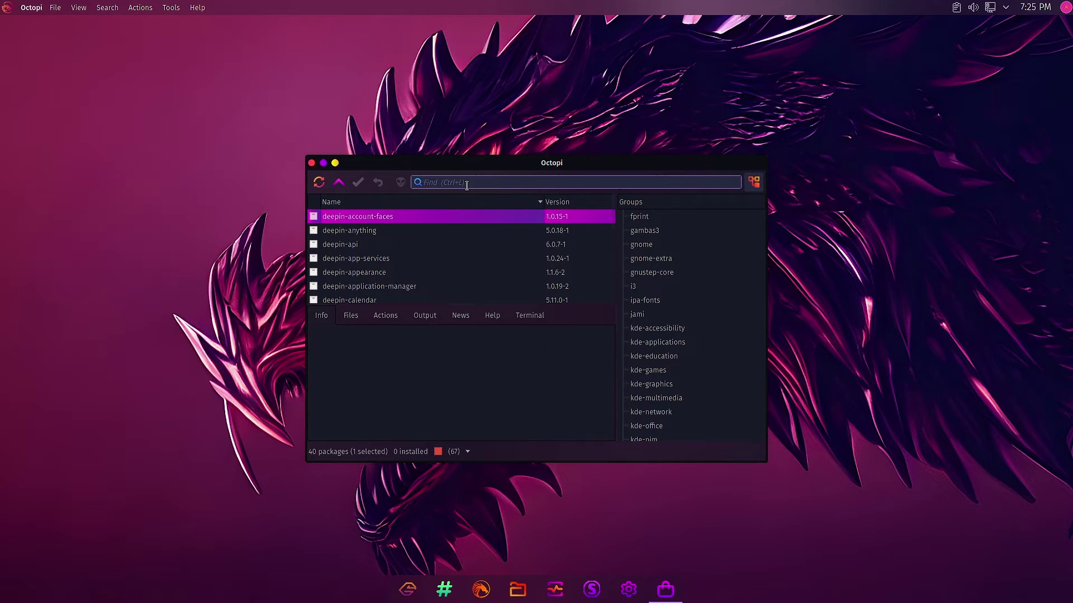
pyautogui.scroll(6, 692, 265)
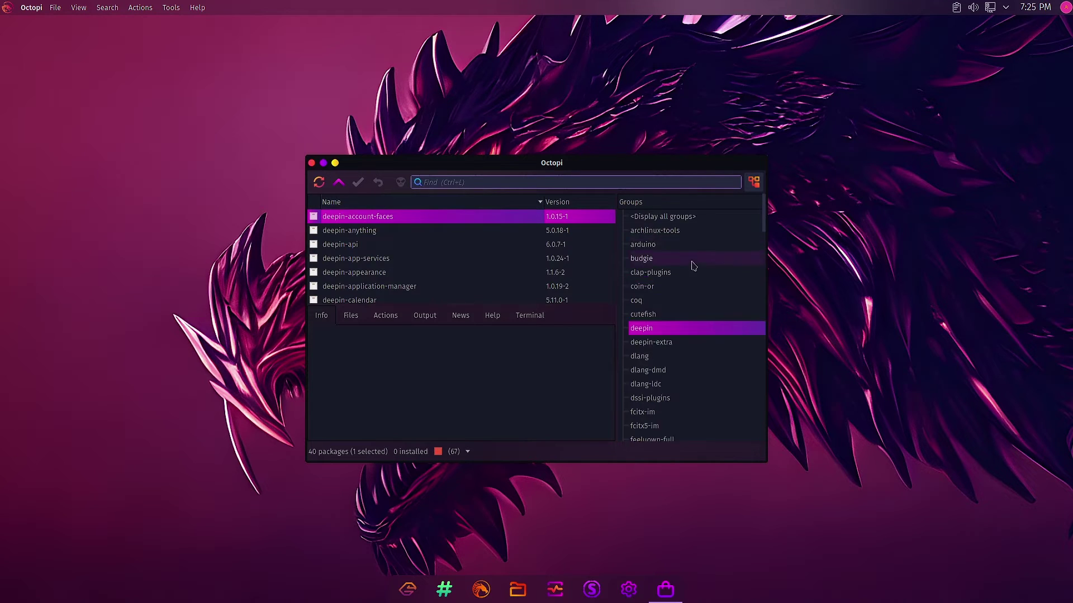
# Select <Display all groups>, search for 'carla', then clear the search to list all 17995 packages
pyautogui.click(661, 217)
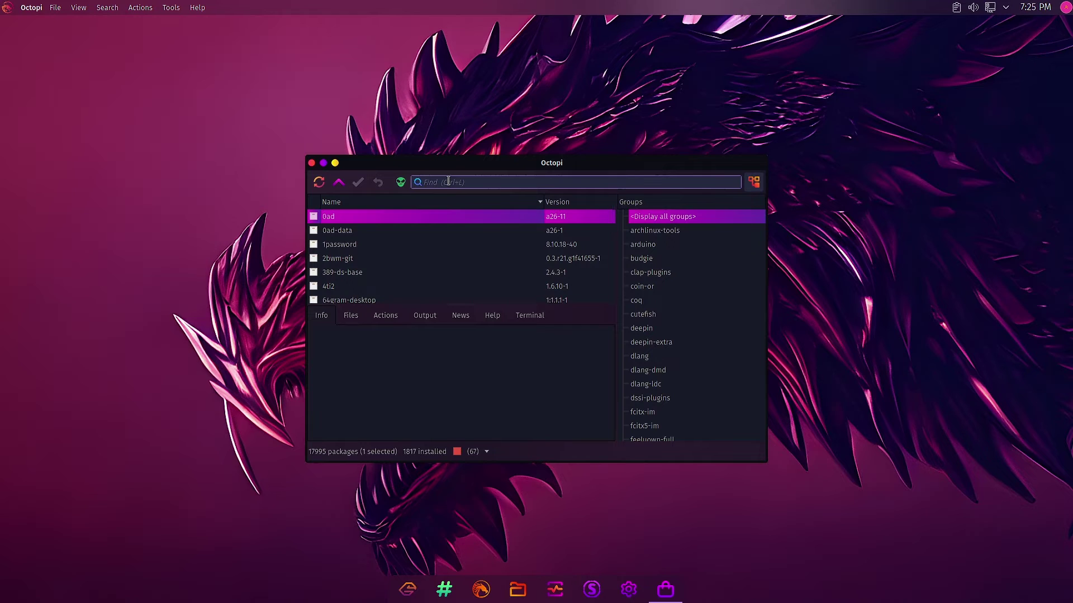
pyautogui.write('carla')
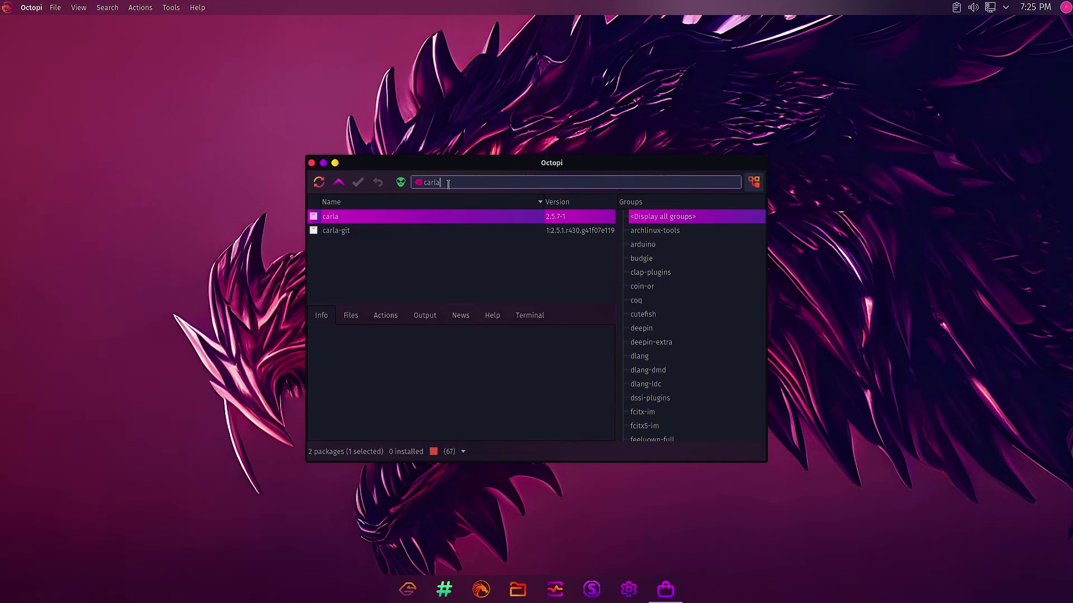
pyautogui.moveTo(447, 185); pyautogui.dragTo(420, 185)
pyautogui.press('BackSpace')
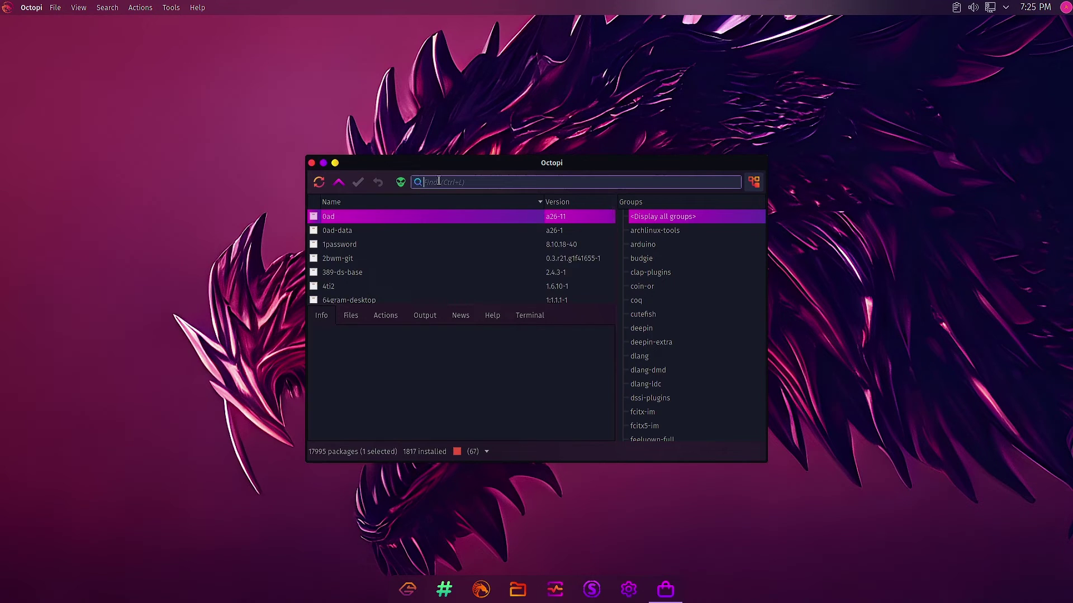
pyautogui.write('vst')
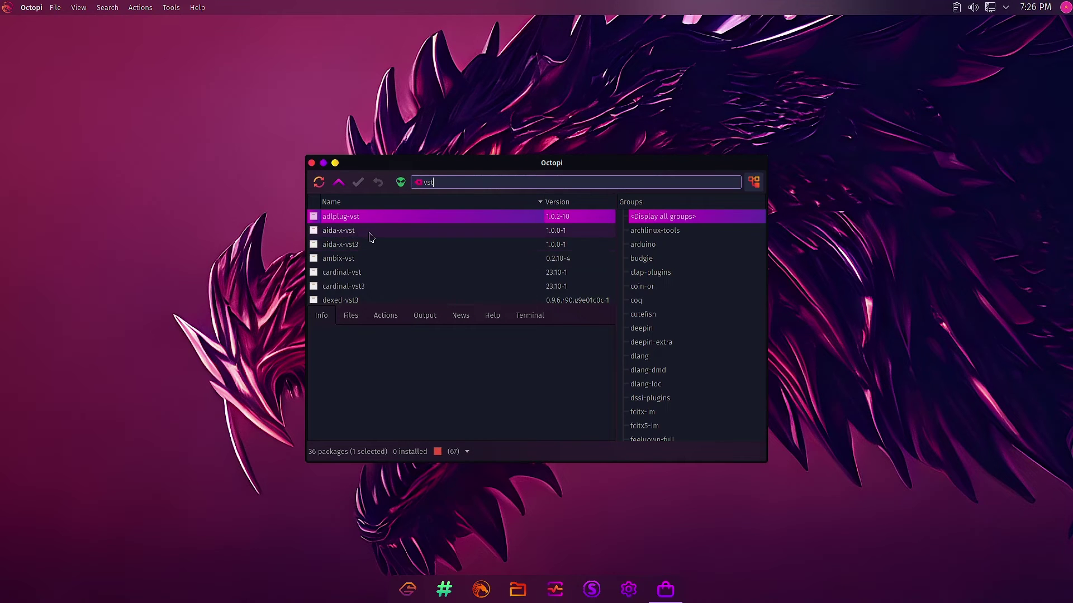
pyautogui.scroll(-1, 371, 263)
pyautogui.scroll(-3, 372, 268)
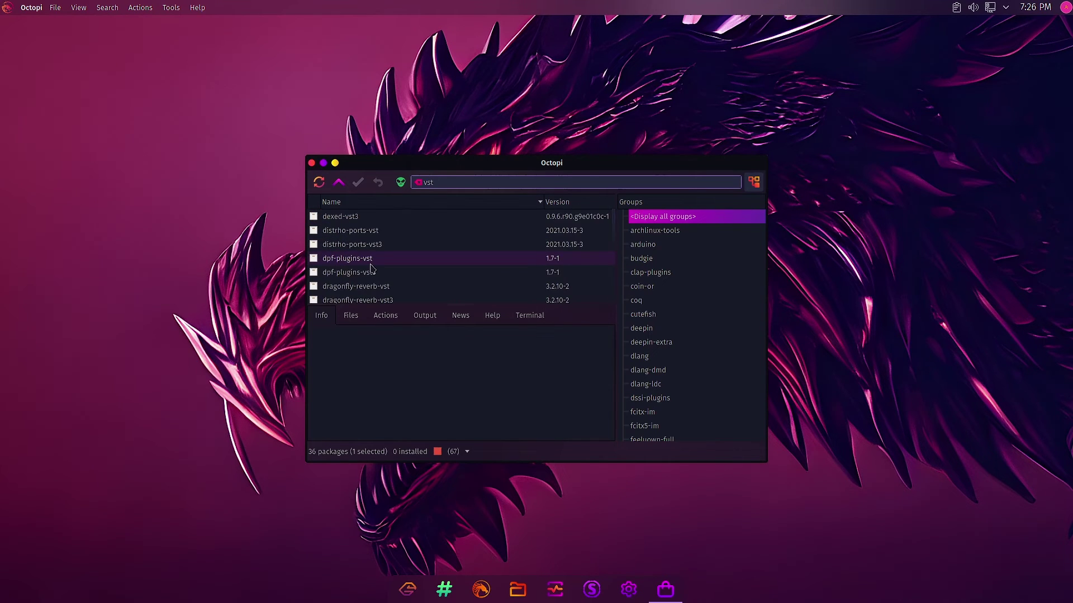
pyautogui.scroll(-1, 372, 270)
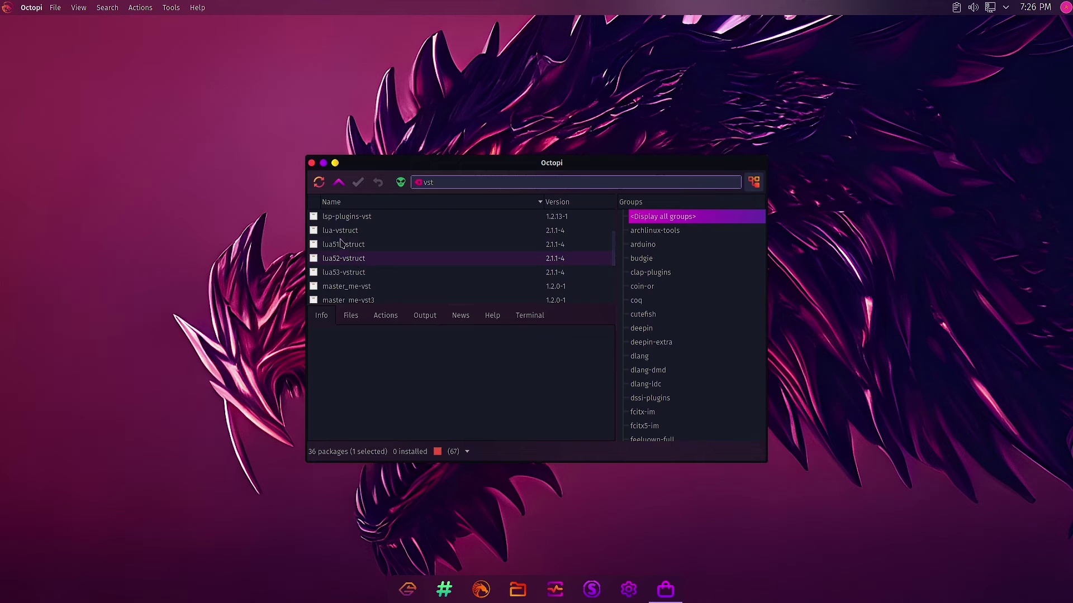
pyautogui.scroll(-1, 344, 243)
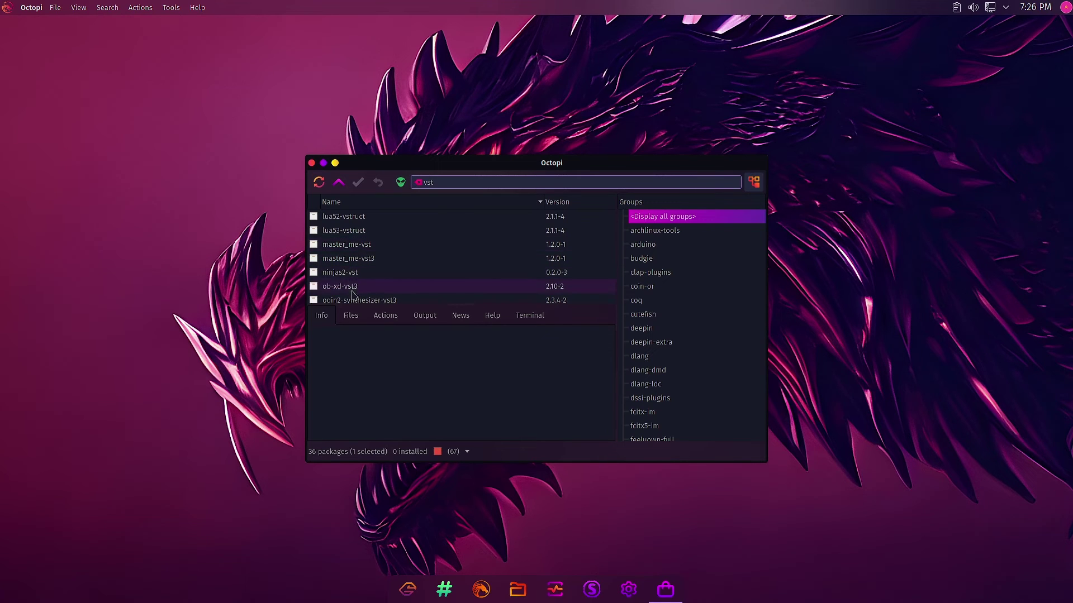
pyautogui.scroll(-2, 384, 291)
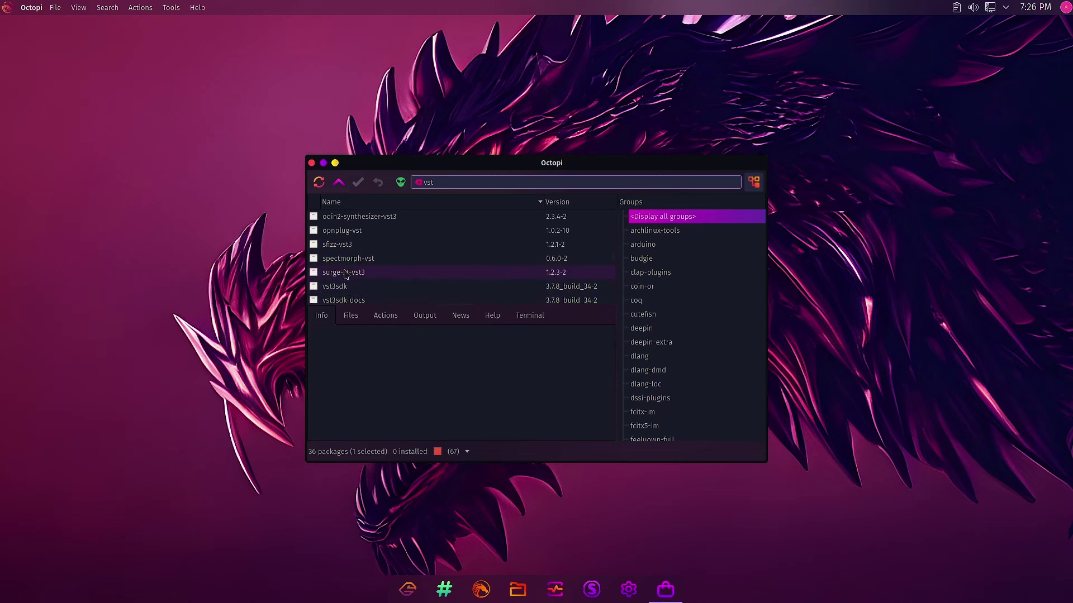
pyautogui.scroll(-2, 357, 290)
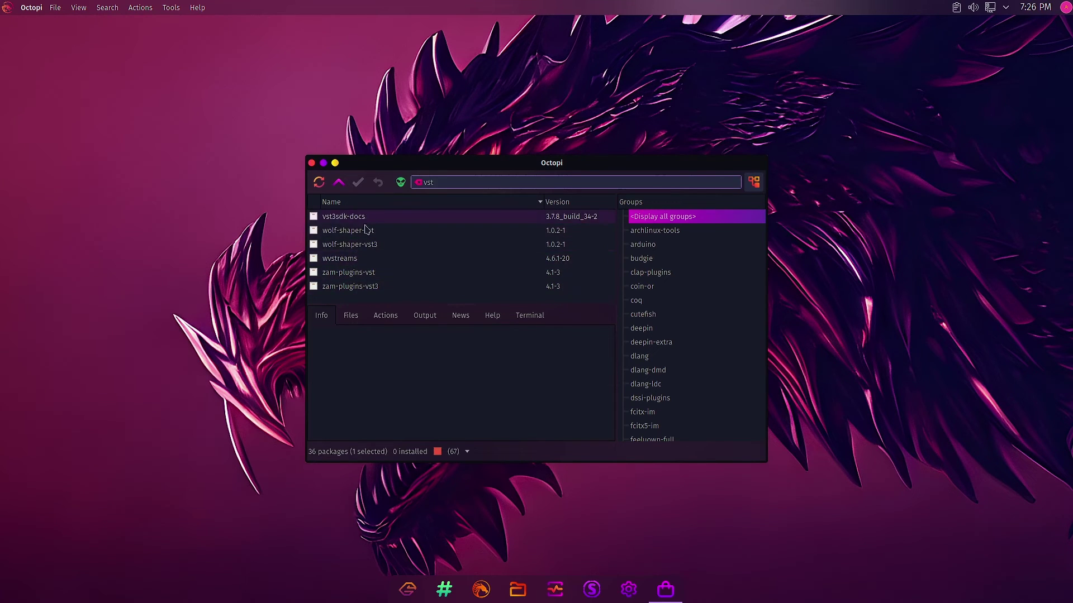
pyautogui.scroll(3, 368, 247)
pyautogui.scroll(5, 369, 248)
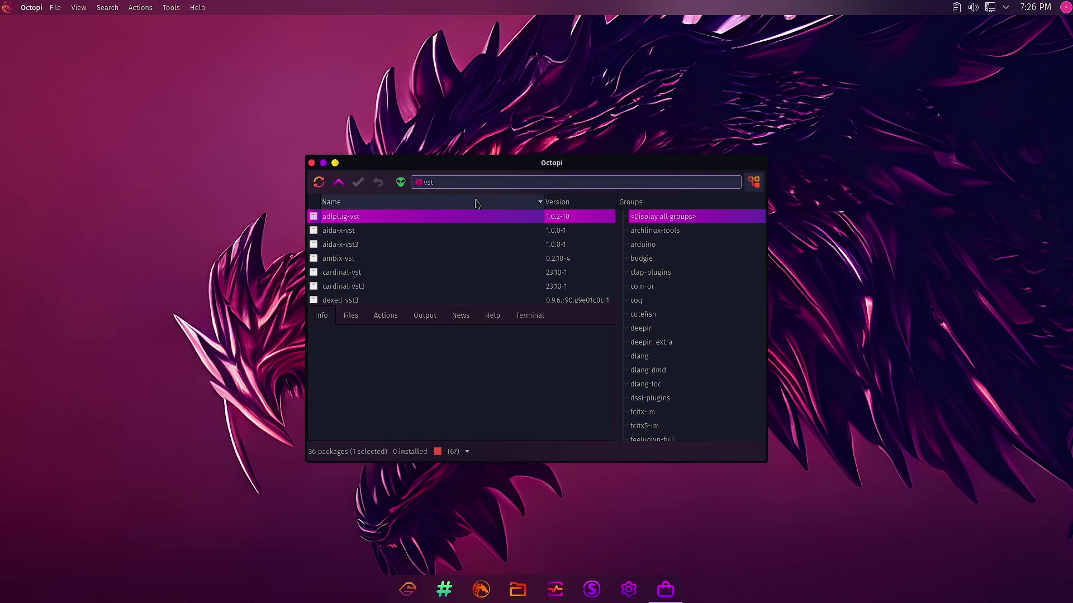
pyautogui.click(419, 183)
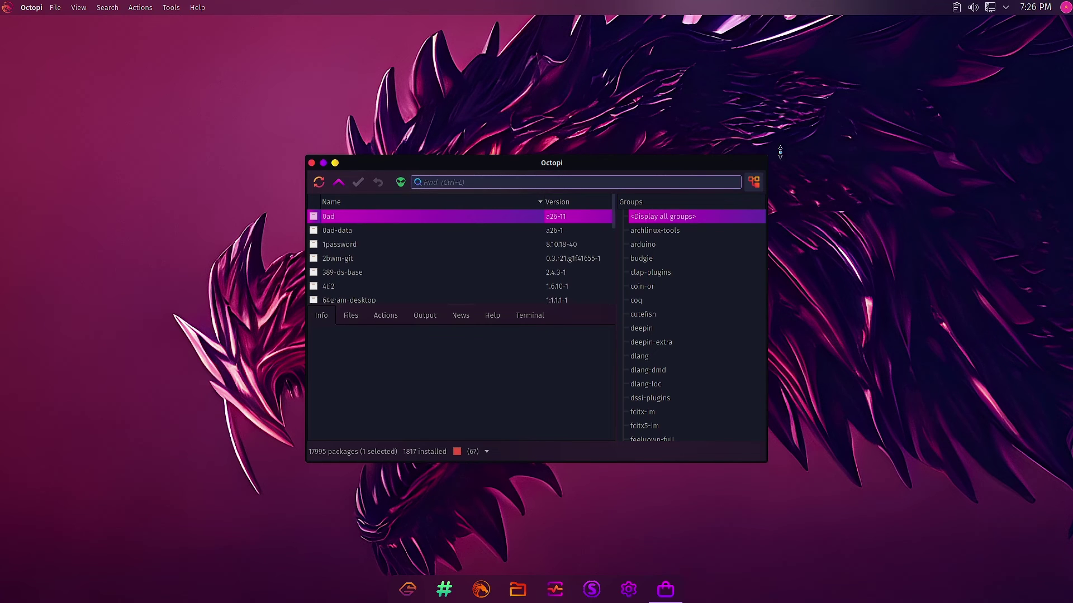